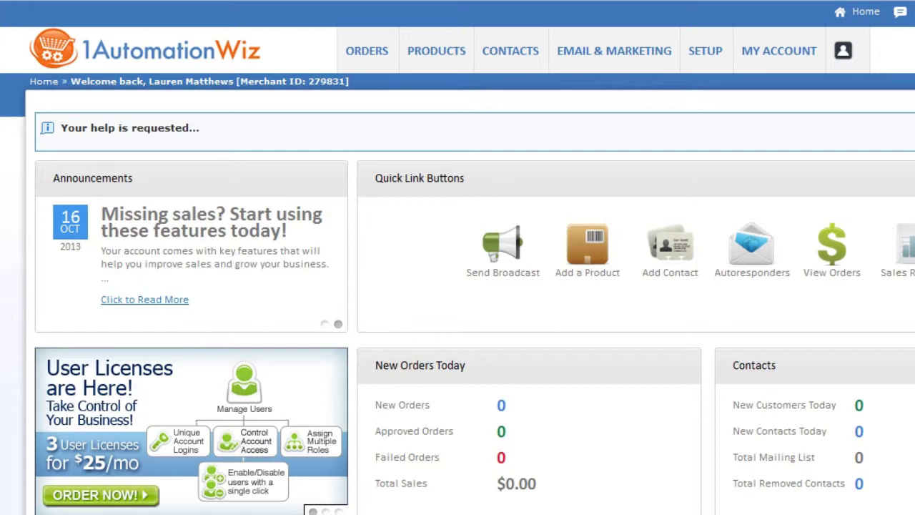
Go to SETUP > Cart Look And Feel to reach the colour, font and logo settings
click(710, 57)
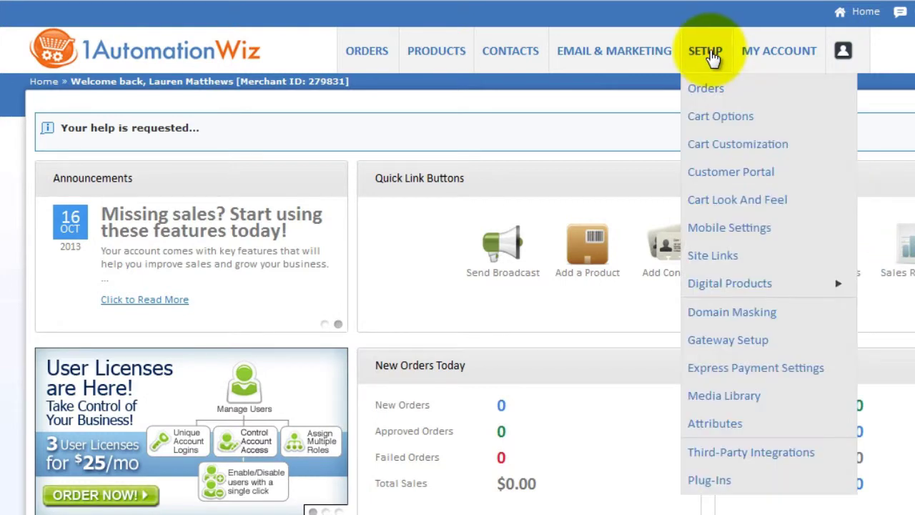
click(719, 202)
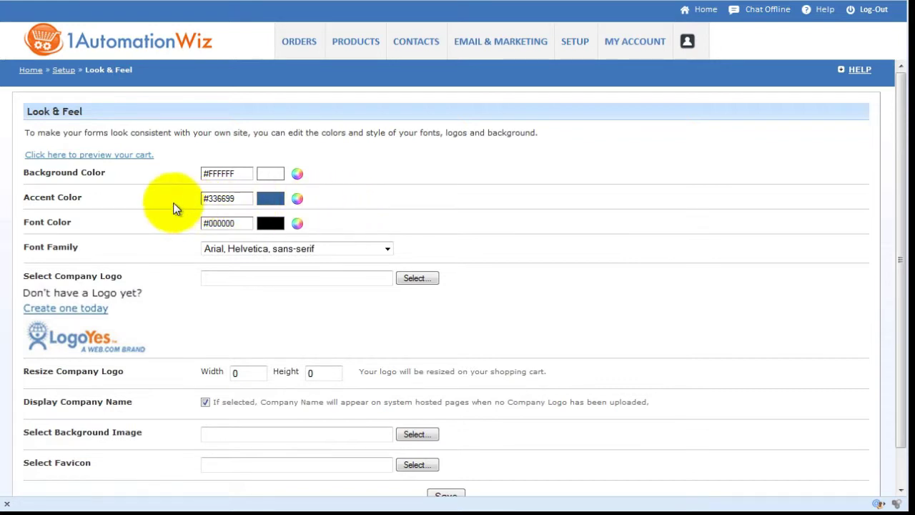
click(141, 158)
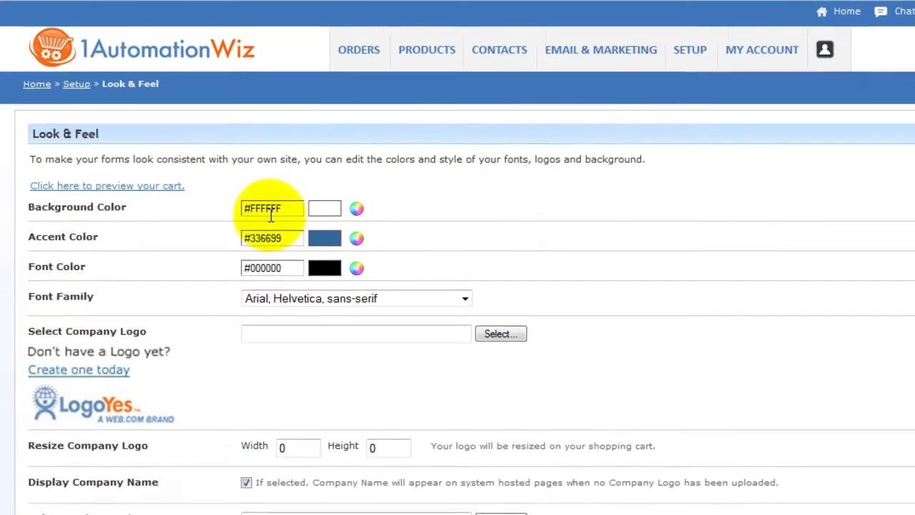
Set the cart background colour to pale yellow #f1faaa using the colour picker
click(280, 214)
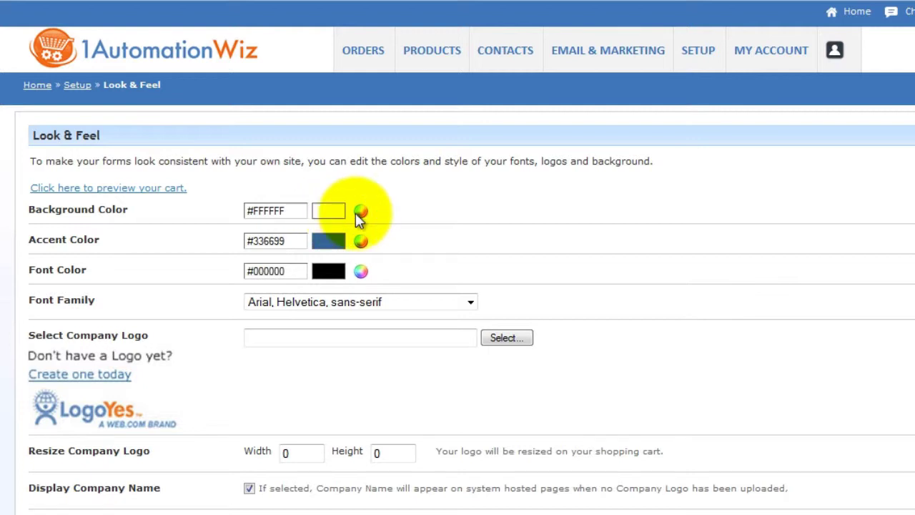
click(361, 213)
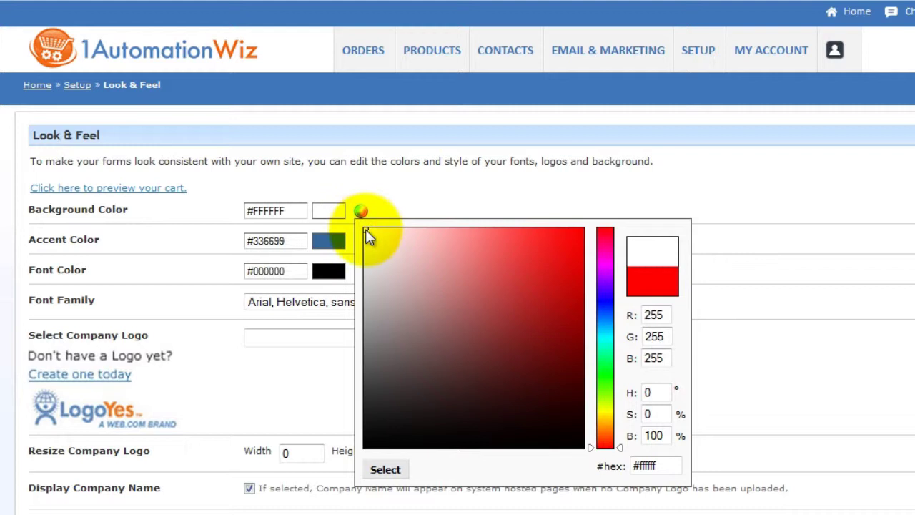
drag(365, 230, 363, 284)
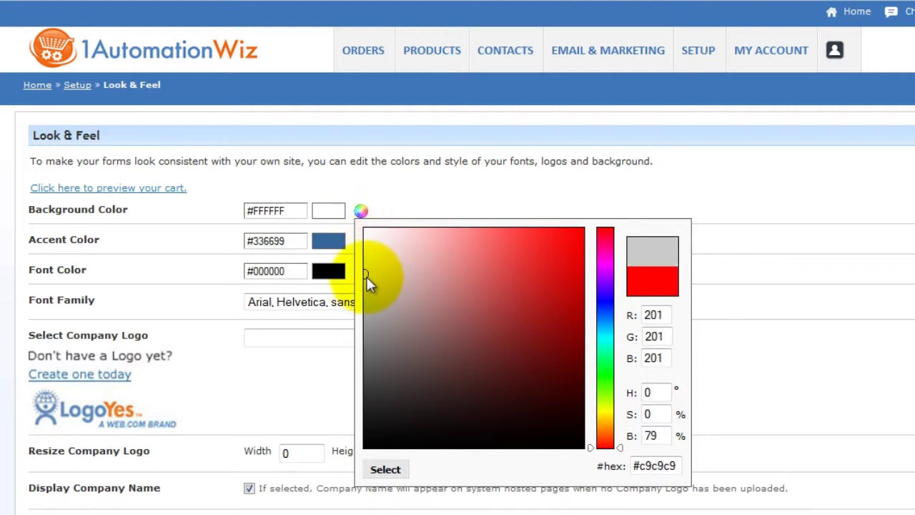
click(604, 404)
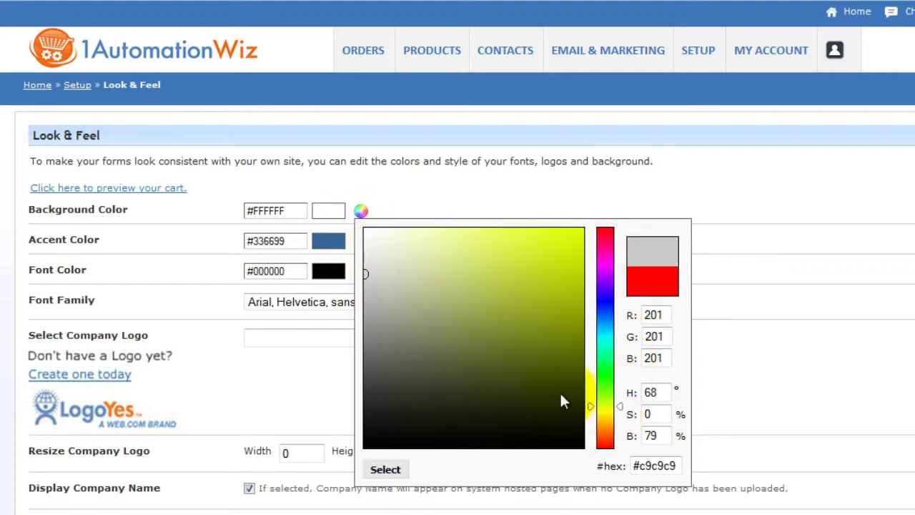
drag(360, 269, 435, 235)
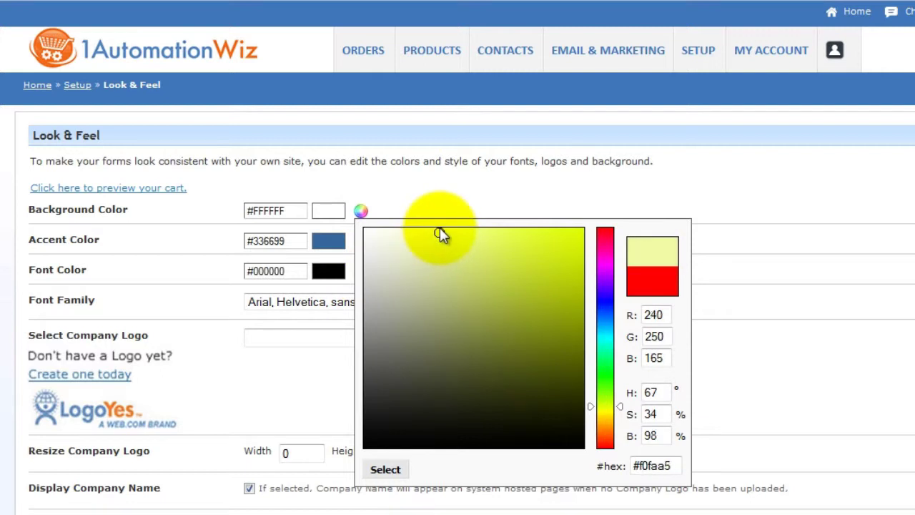
click(389, 471)
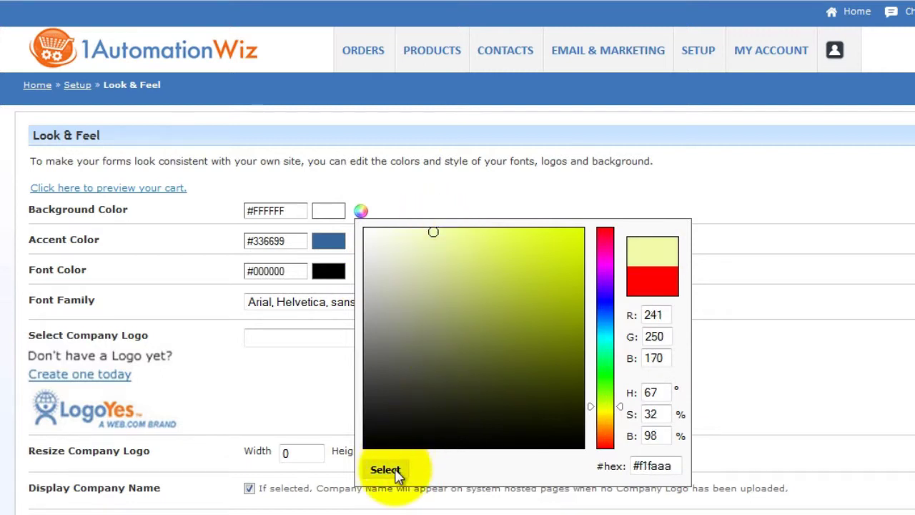
click(392, 471)
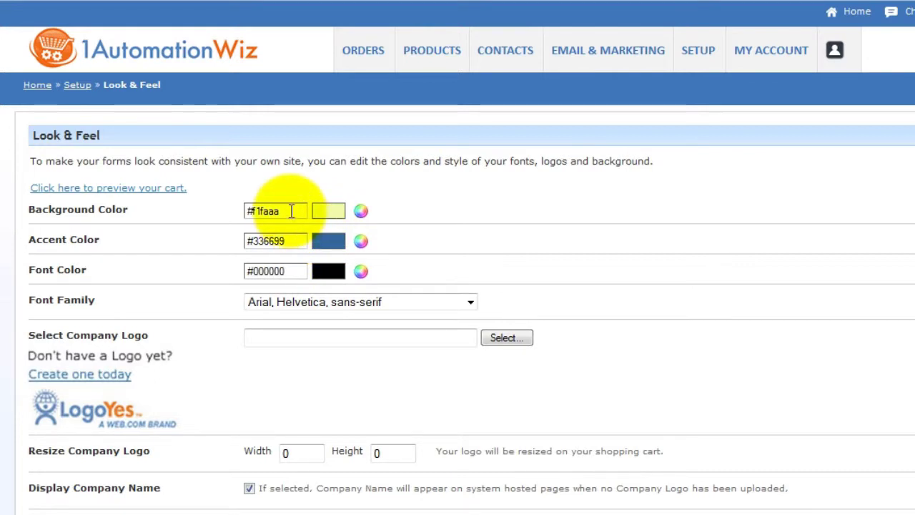
Change the background colour back to #FFFFFF and save the Look & Feel changes
drag(291, 210, 238, 210)
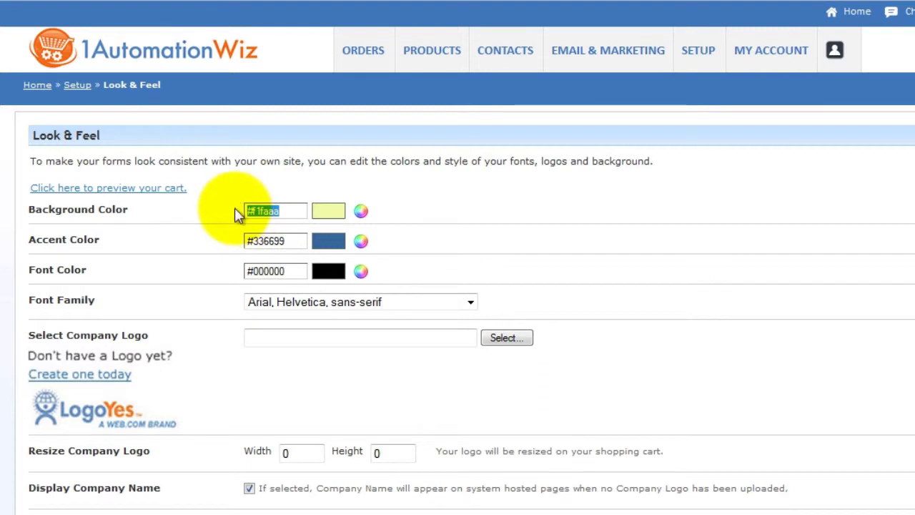
text(#)
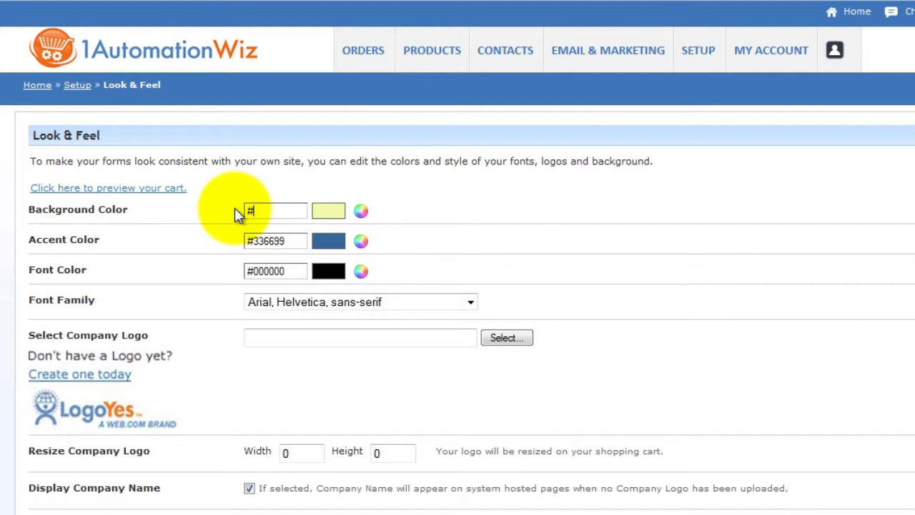
text(FFFF)
text(FF)
key(Return)
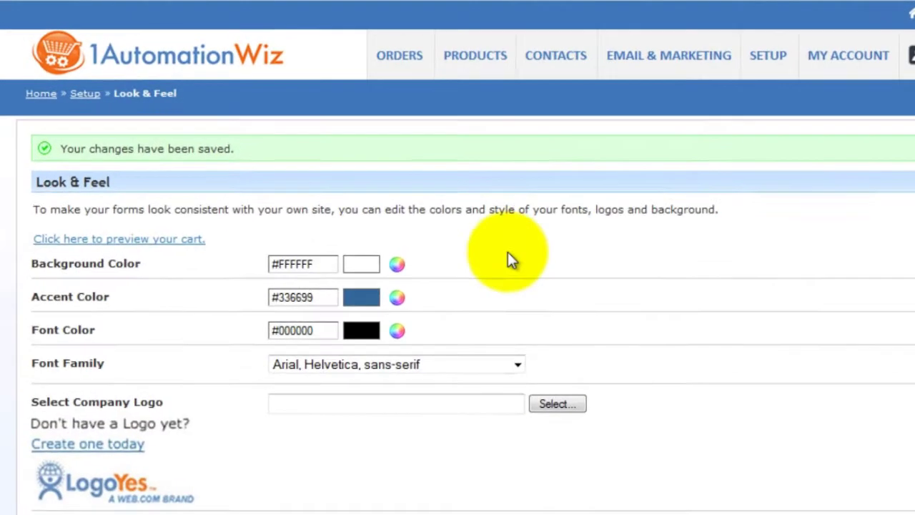
Replace the accent colour #336699 with #4DBCE0, correcting the mistyped digit
drag(383, 344, 327, 343)
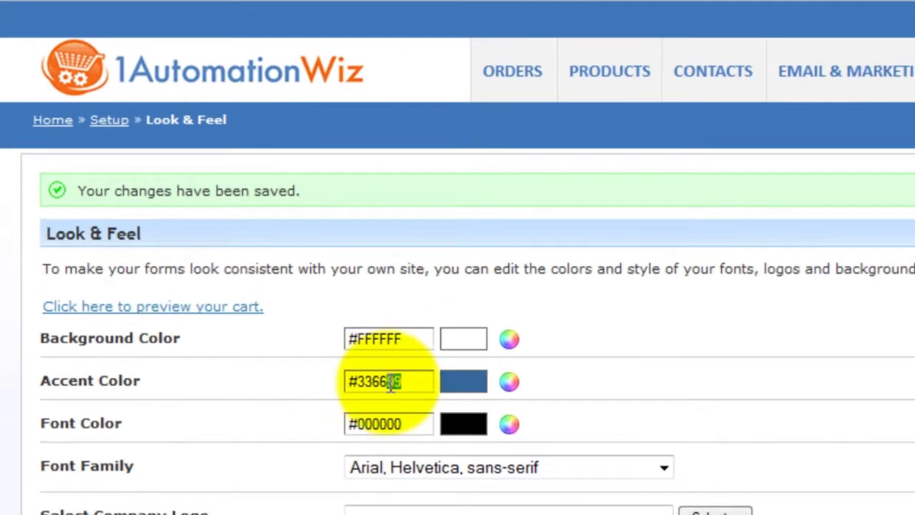
double_click(374, 381)
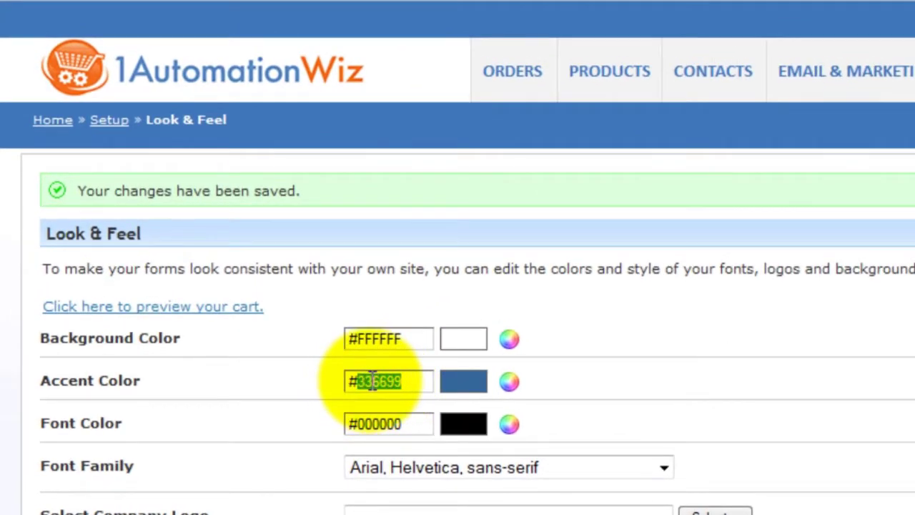
text(4)
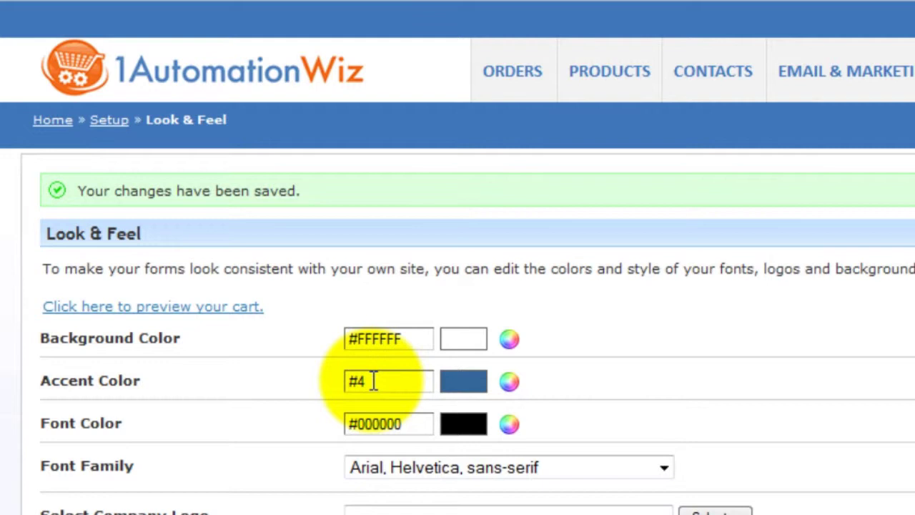
text(D4CE)
text(0)
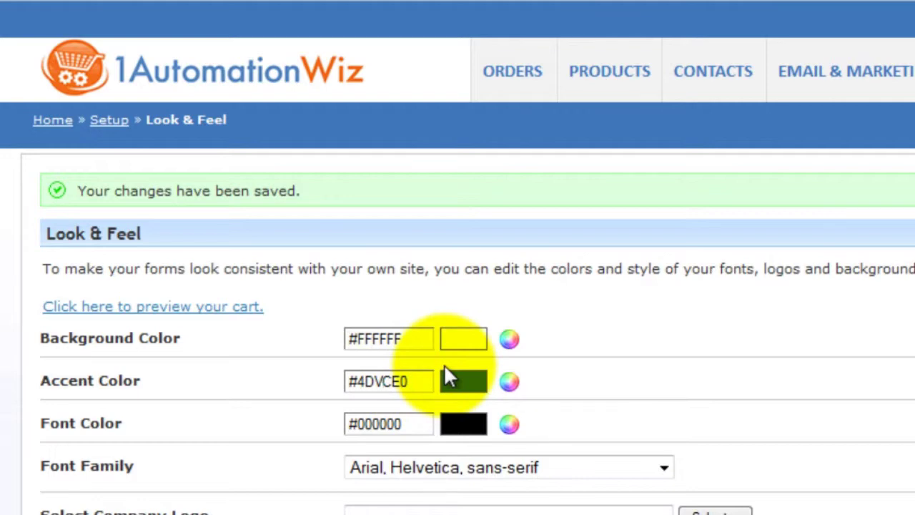
key(BackSpace)
text(B)
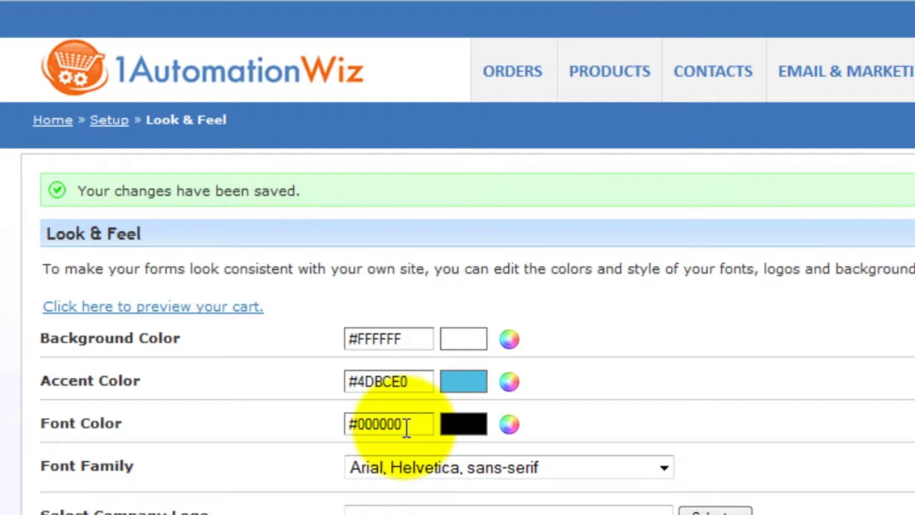
Change the font colour from black to dark gray #333333
drag(406, 427, 361, 427)
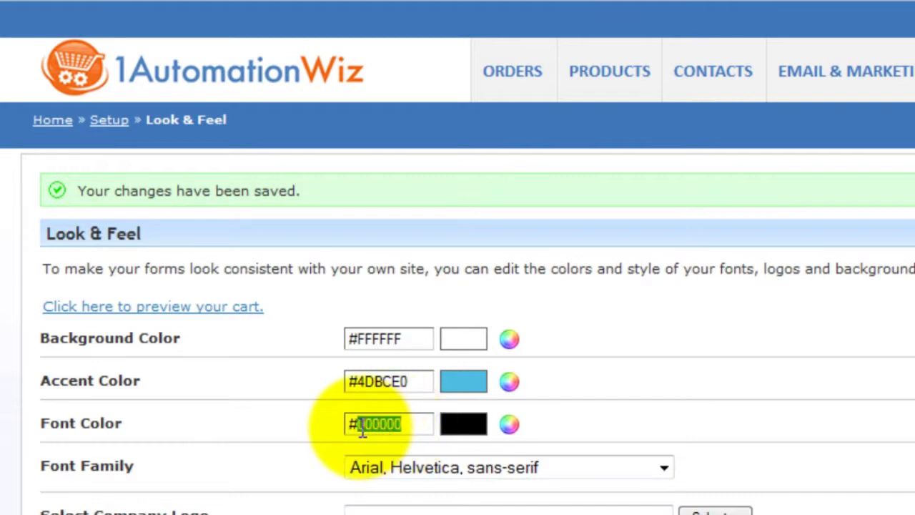
text(333333)
key(Tab)
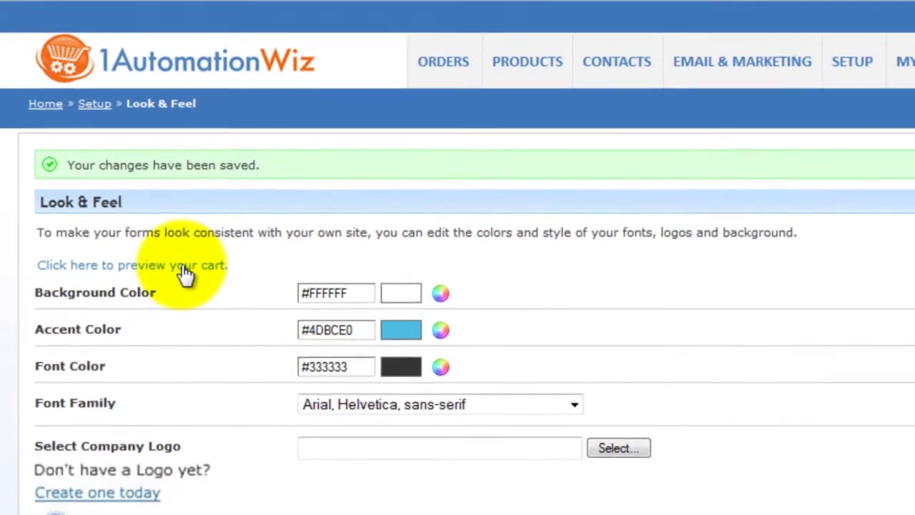
click(211, 304)
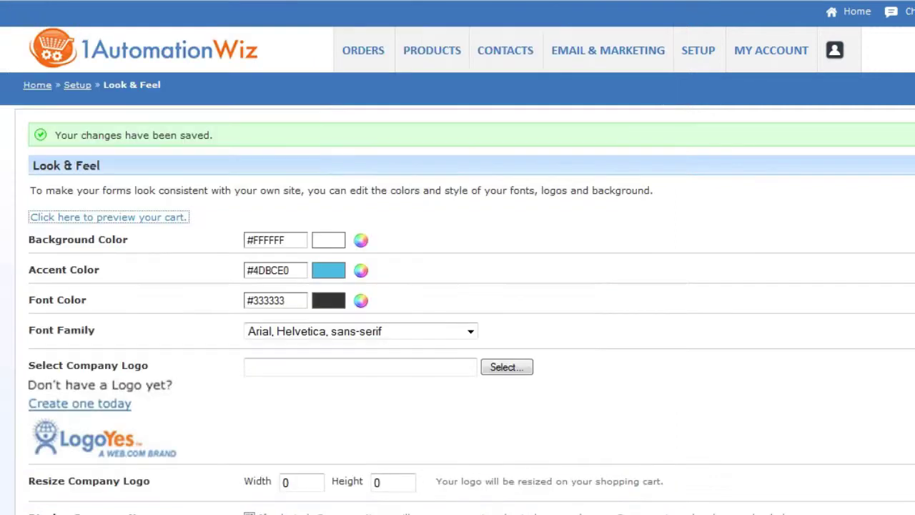
Switch the cart font family from Arial to Verdana, Arial, Helvetica, sans-serif
click(470, 332)
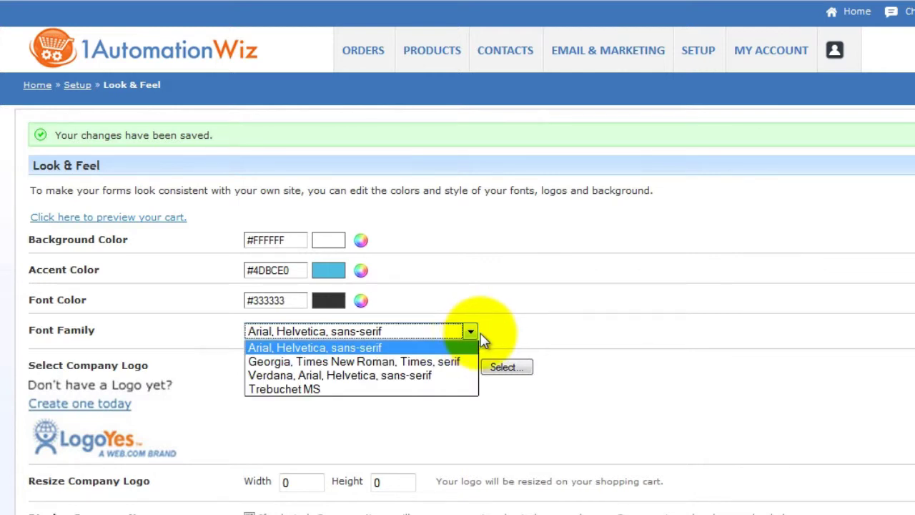
click(278, 377)
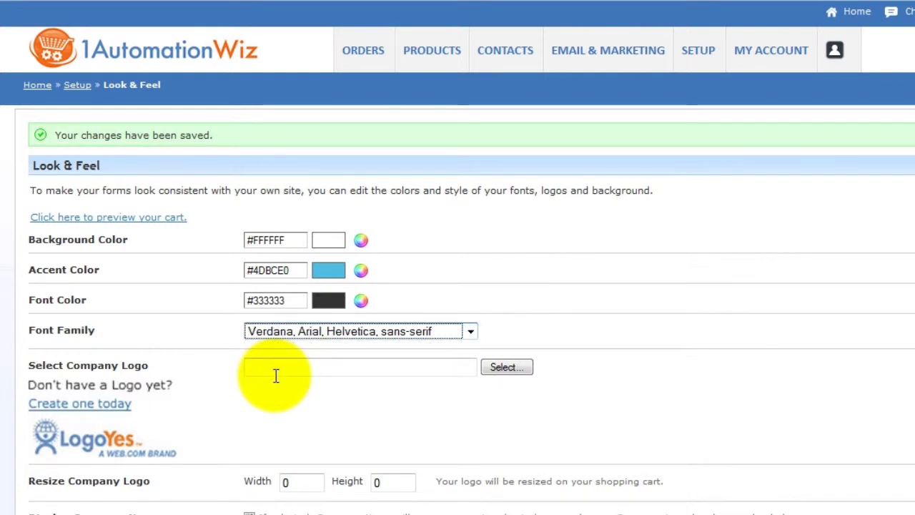
click(594, 377)
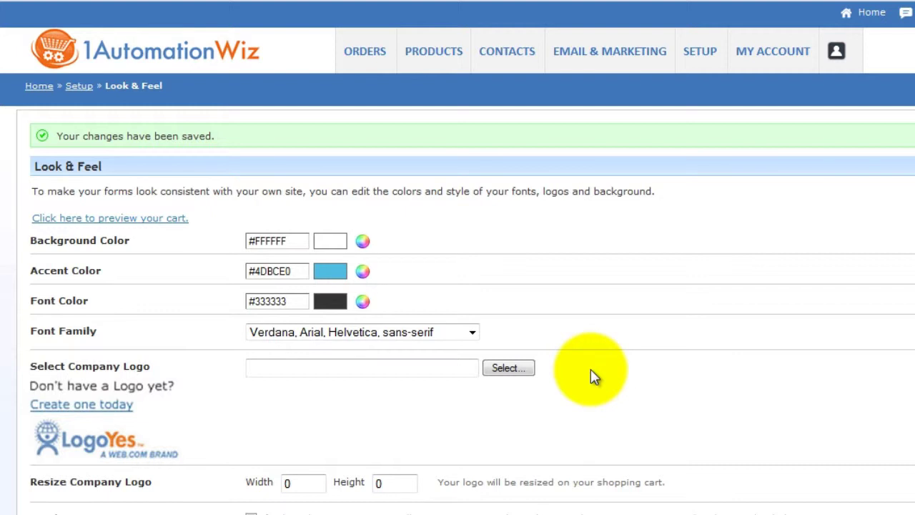
Upload shopping cart logo.jpg to the media library and insert it as the company logo
click(520, 373)
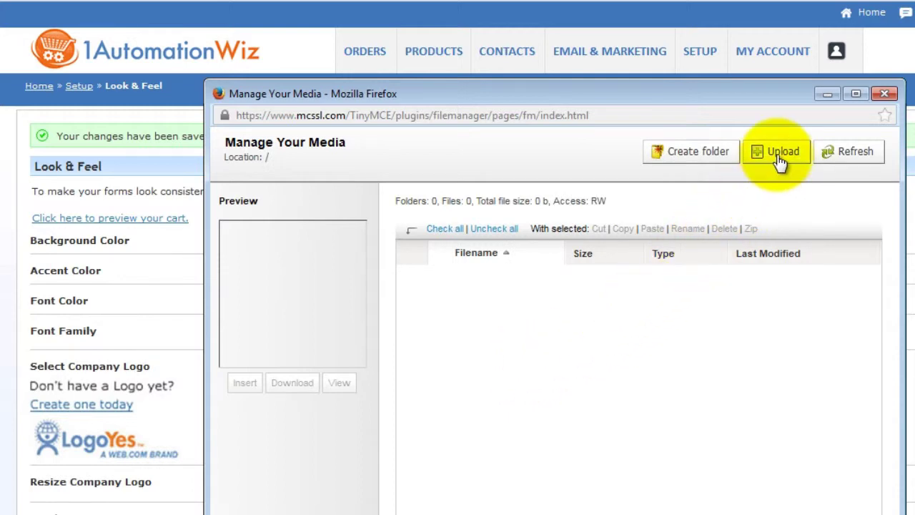
click(778, 156)
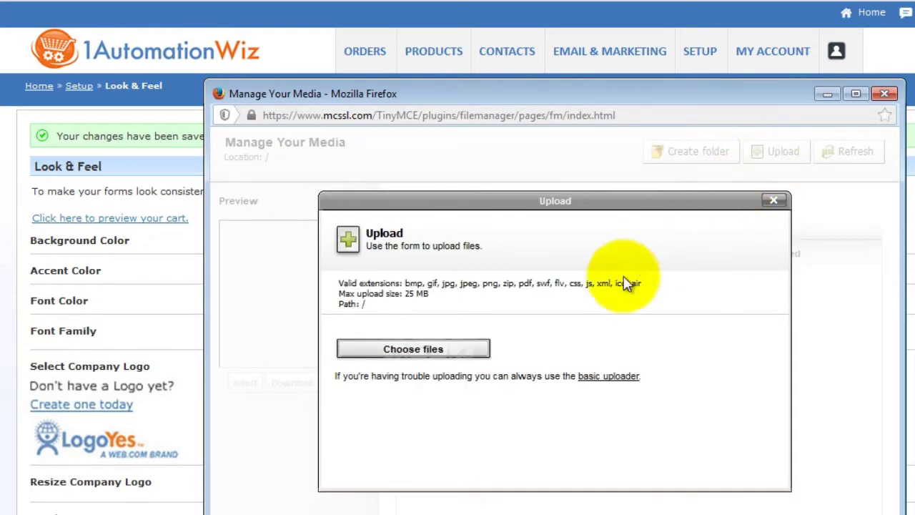
click(431, 351)
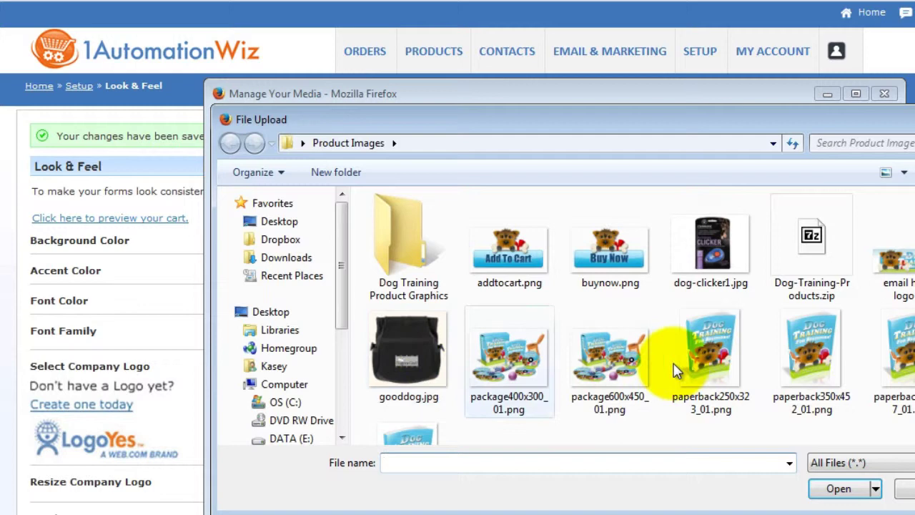
scroll(643, 334, down, 2)
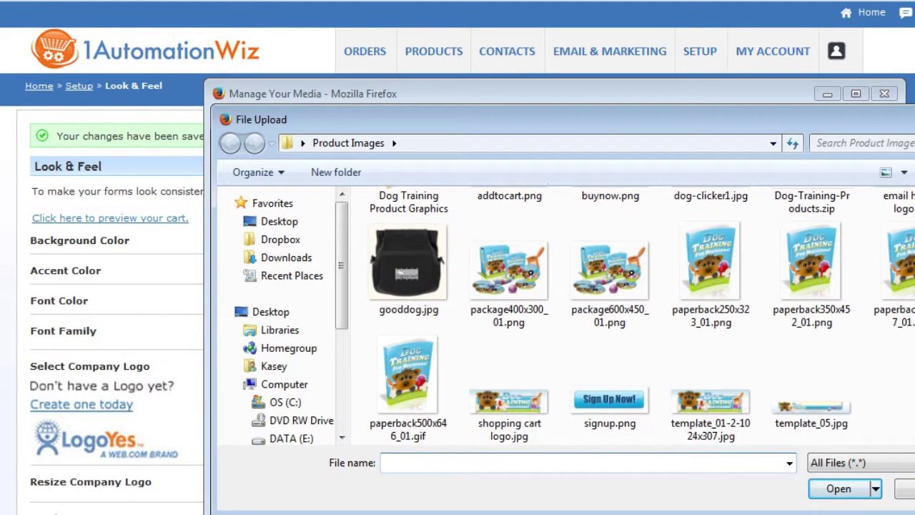
click(507, 420)
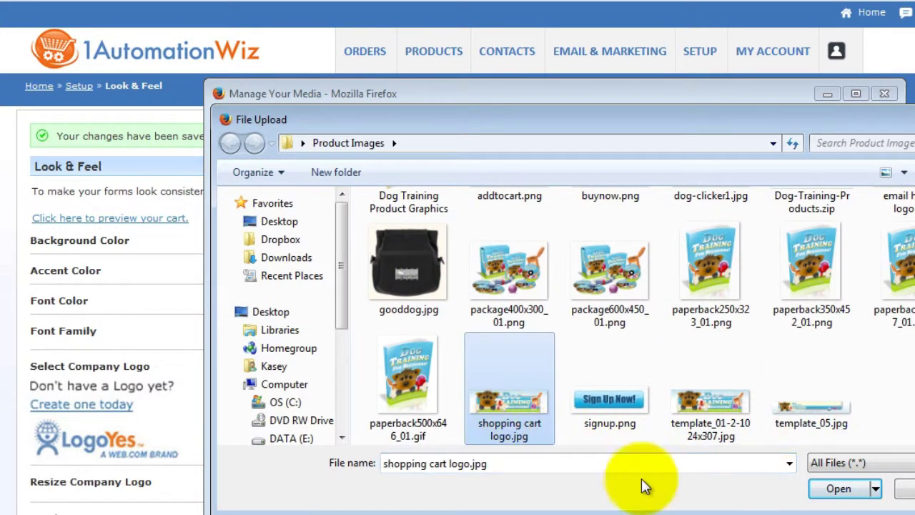
click(838, 494)
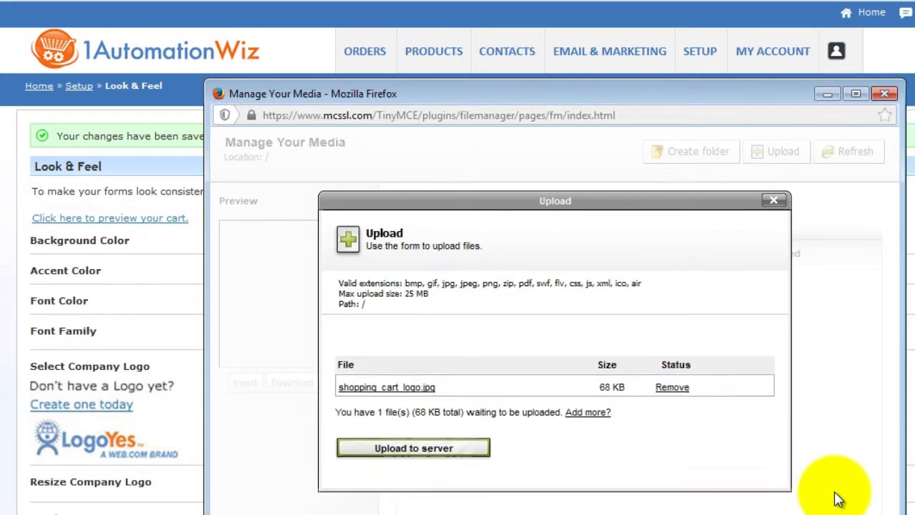
click(394, 422)
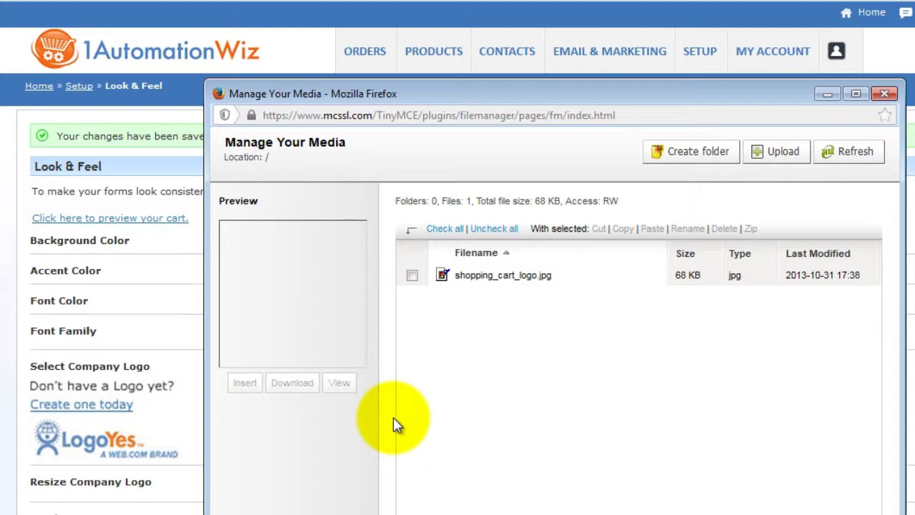
click(413, 276)
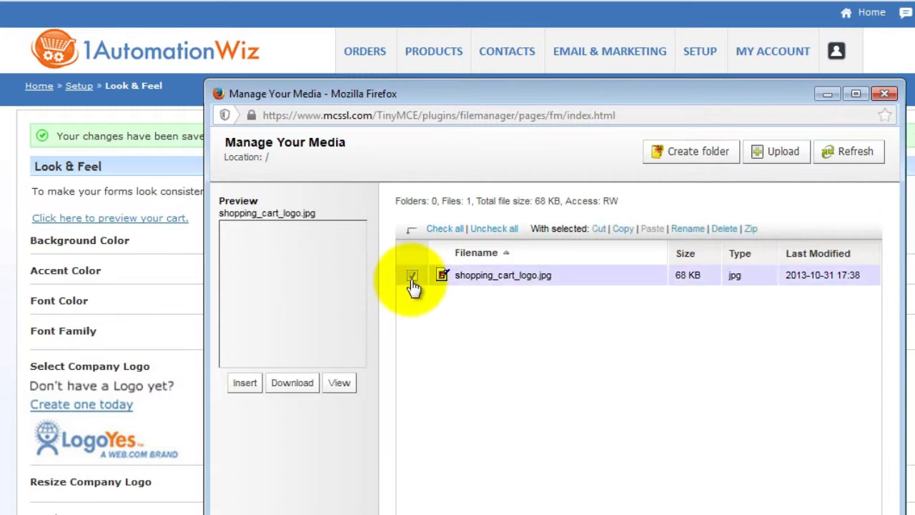
click(244, 383)
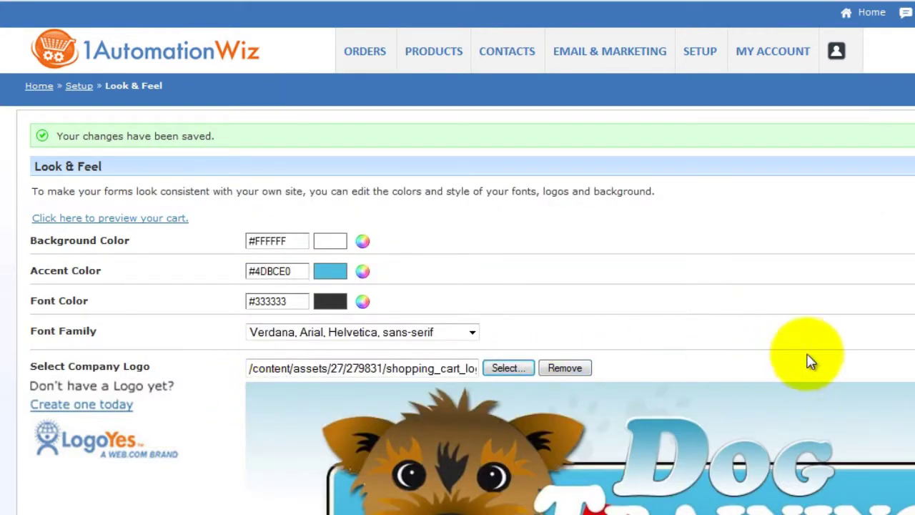
Set the company logo resize width to 700 and height to 210
scroll(465, 307, down, 3)
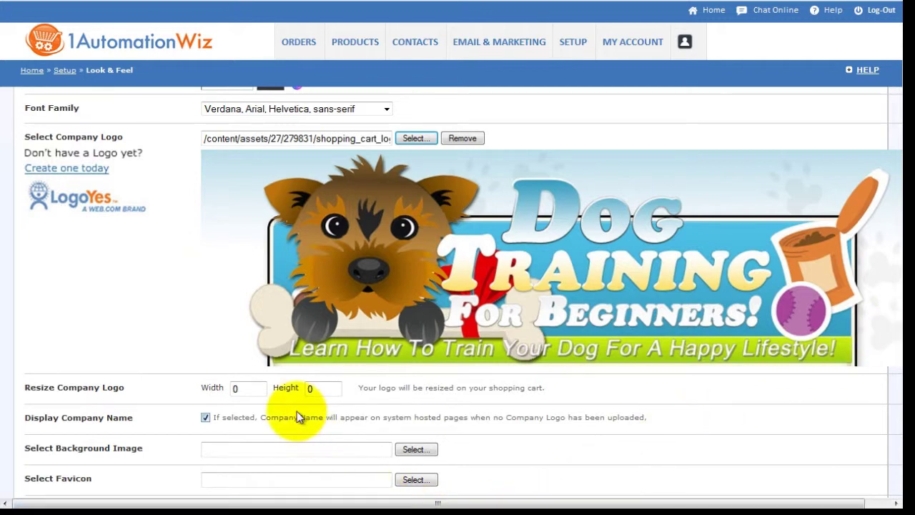
drag(260, 388, 222, 387)
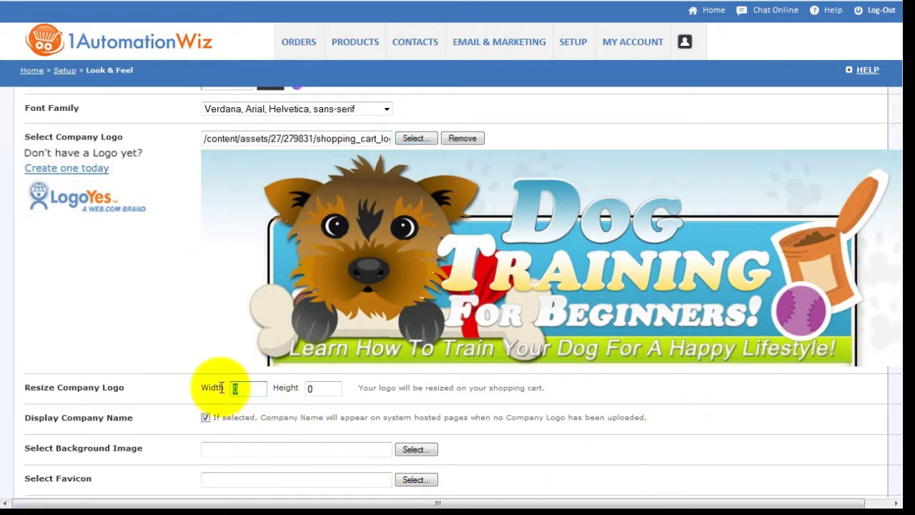
text(700)
drag(321, 388, 261, 389)
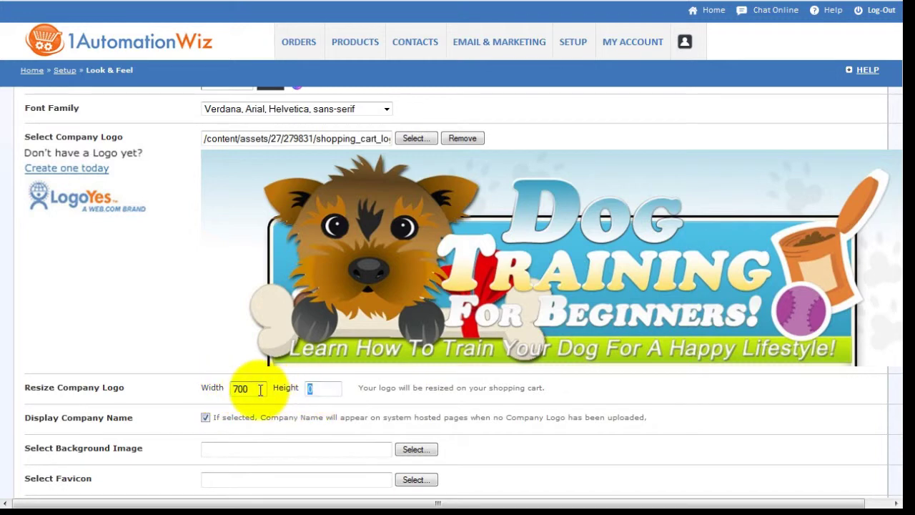
text(210)
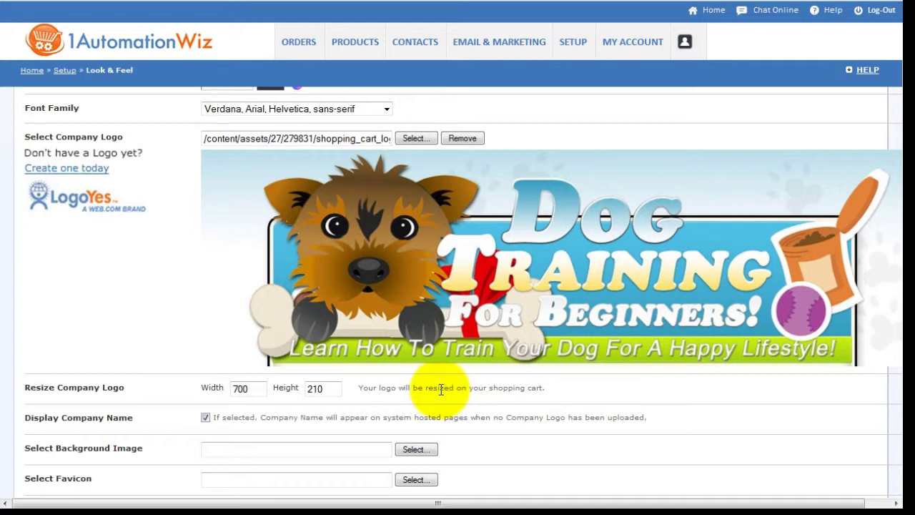
scroll(441, 389, down, 2)
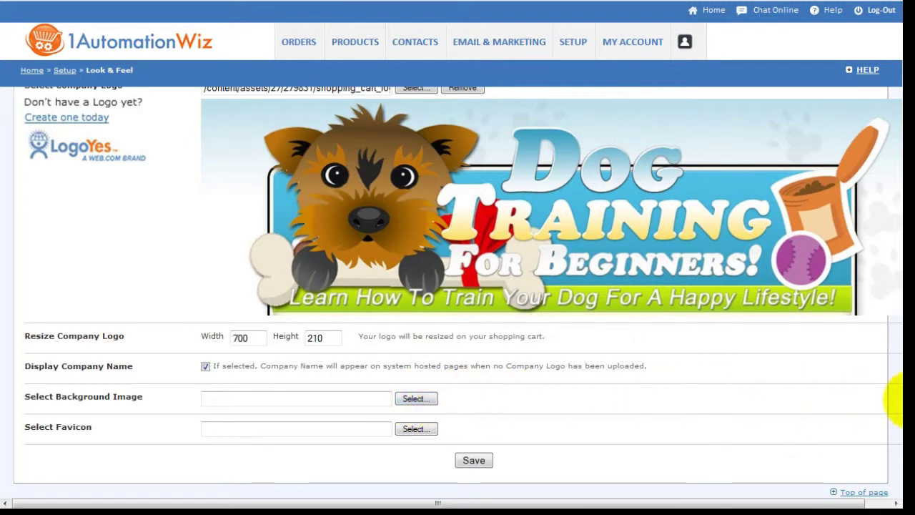
drag(902, 399, 902, 267)
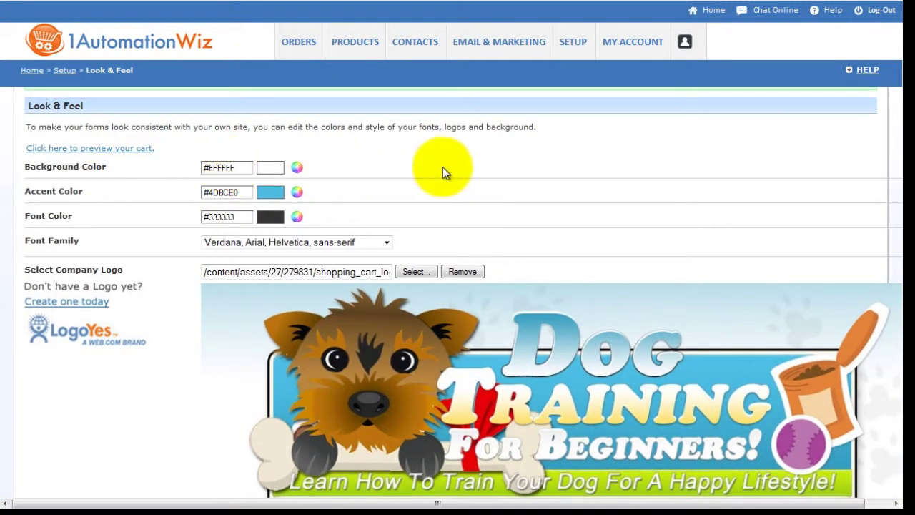
Save the Look & Feel settings and preview the cart showing the Dog Training logo
drag(899, 172, 897, 315)
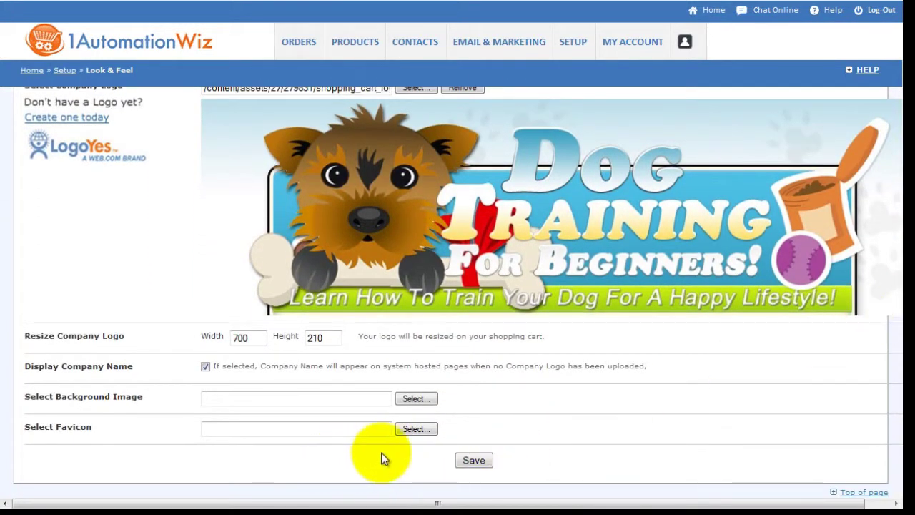
click(418, 436)
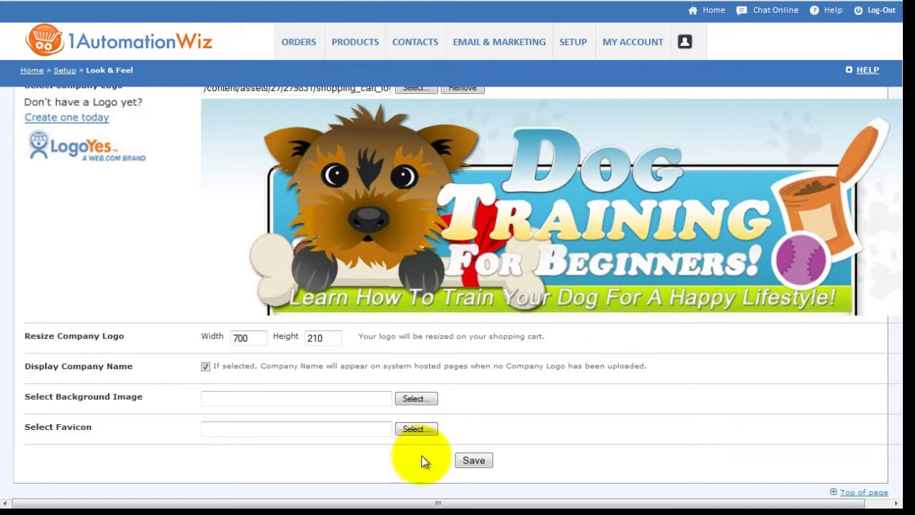
click(480, 461)
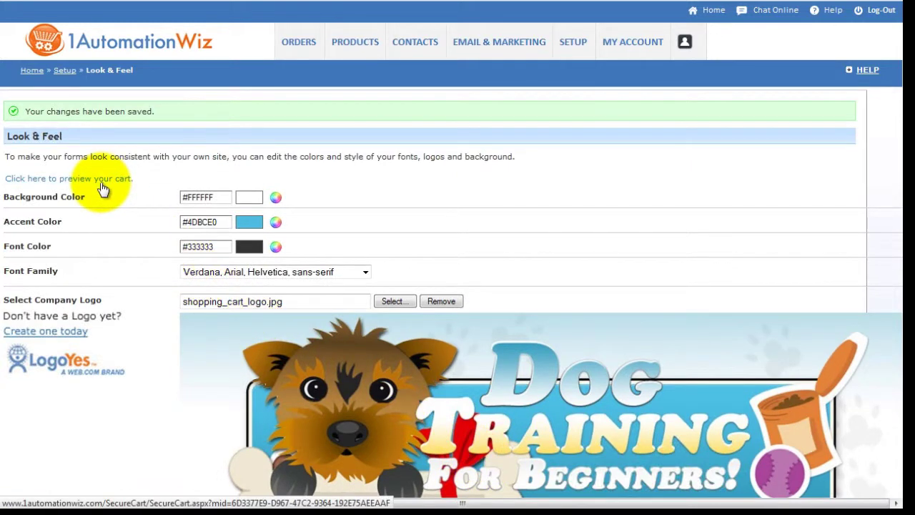
click(102, 183)
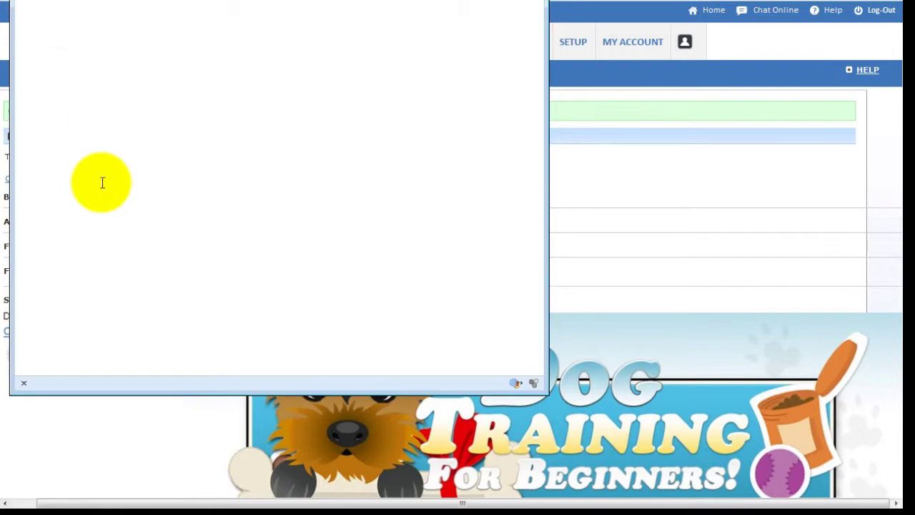